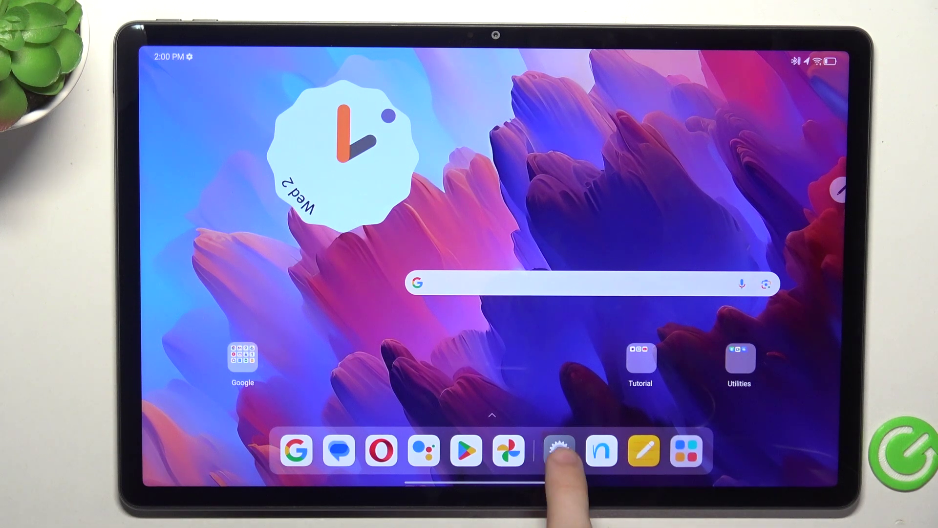
Step: Open Fingerprint under Biometrics & passwords and verify with the unlock pattern
left_click(559, 452)
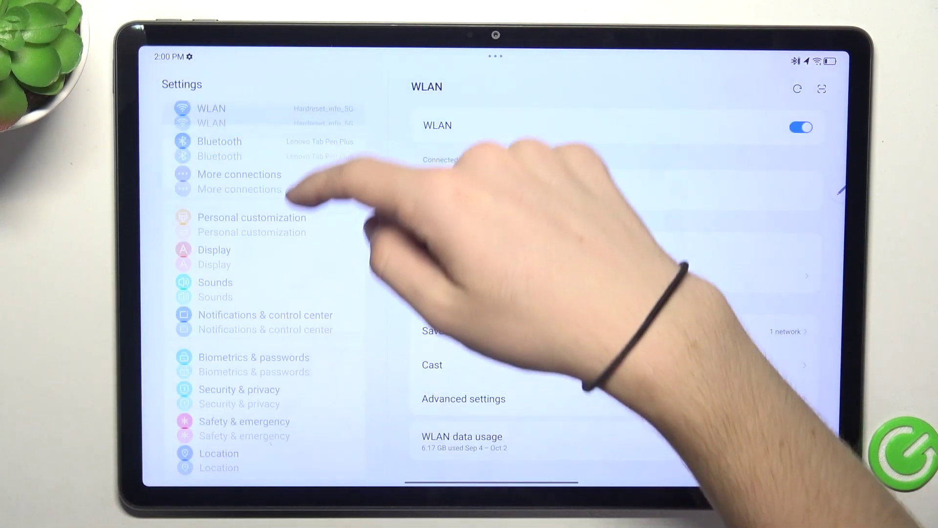
scroll(289, 194, "down", 3)
left_click(278, 205)
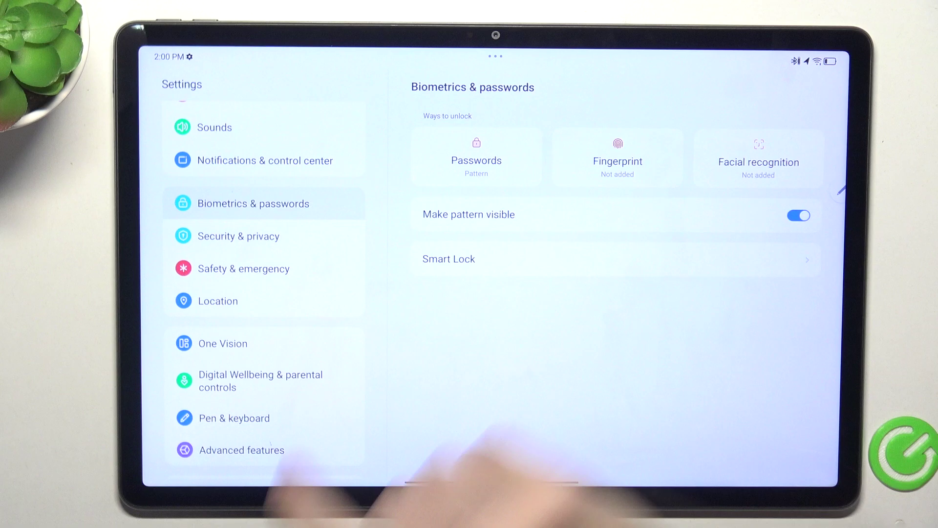
left_click(477, 158)
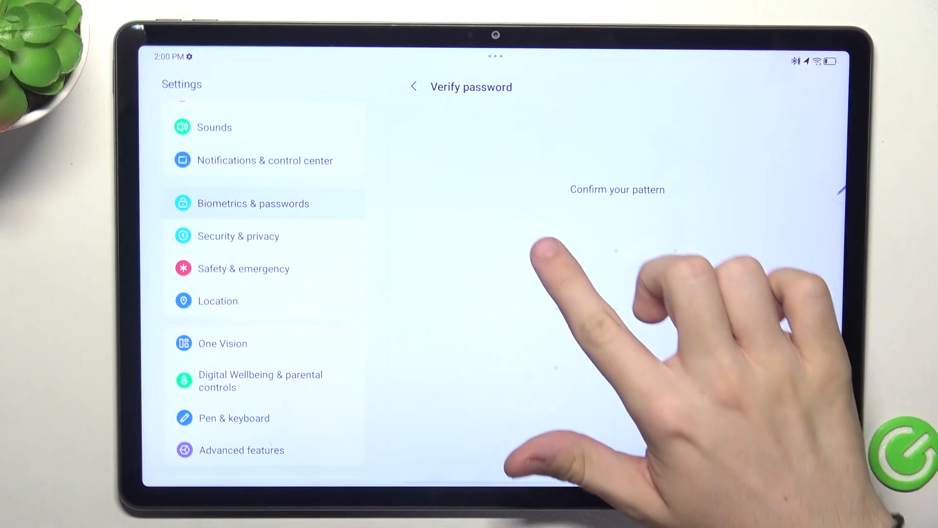
left_click_drag(557, 251, 615, 368)
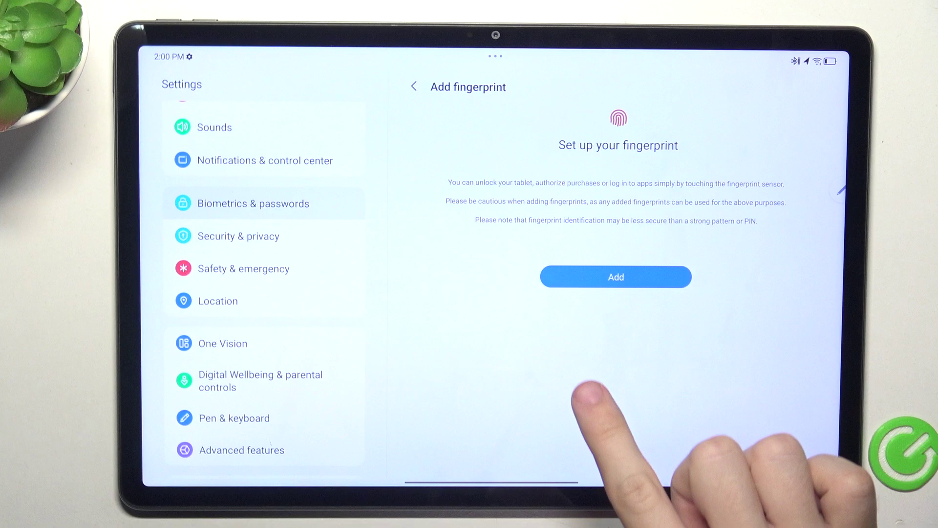
Step: Add a fingerprint by touching the sensor until Finger 1 is recorded, then finish
left_click(627, 277)
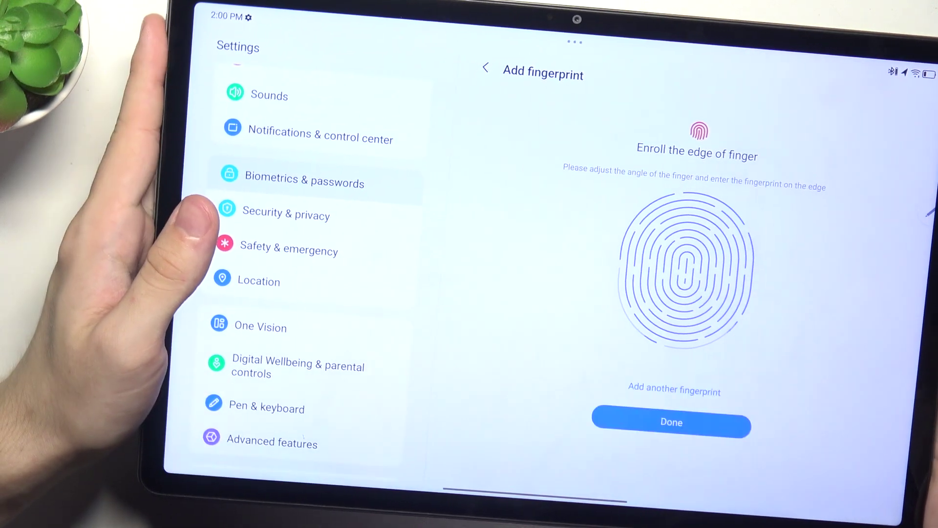
left_click(660, 409)
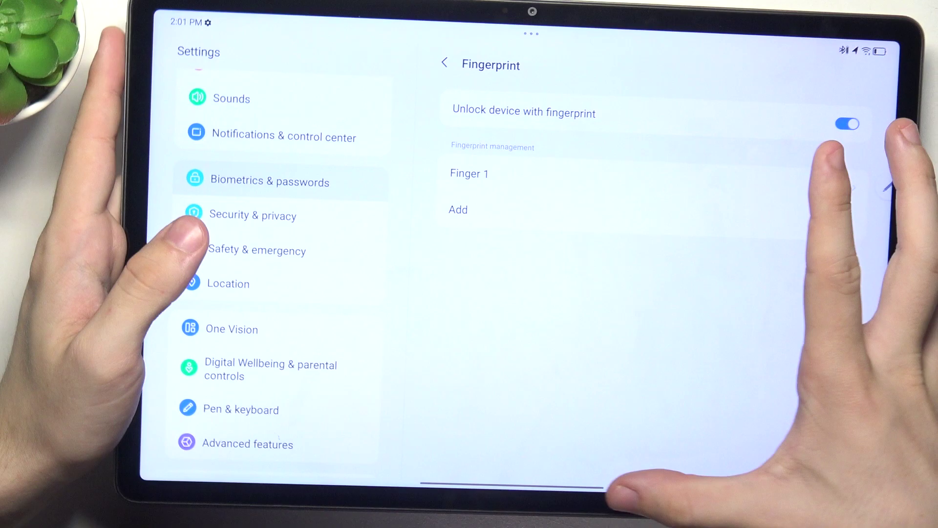
Step: Swipe up from the bottom edge to reach the home screen
left_click_drag(550, 488, 551, 316)
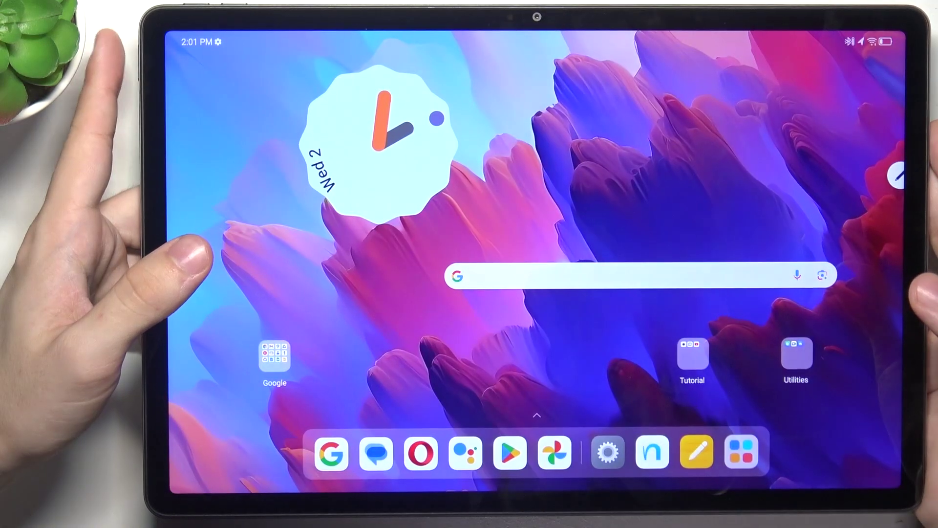
key("XF86PowerOff")
key("XF86PowerOff")
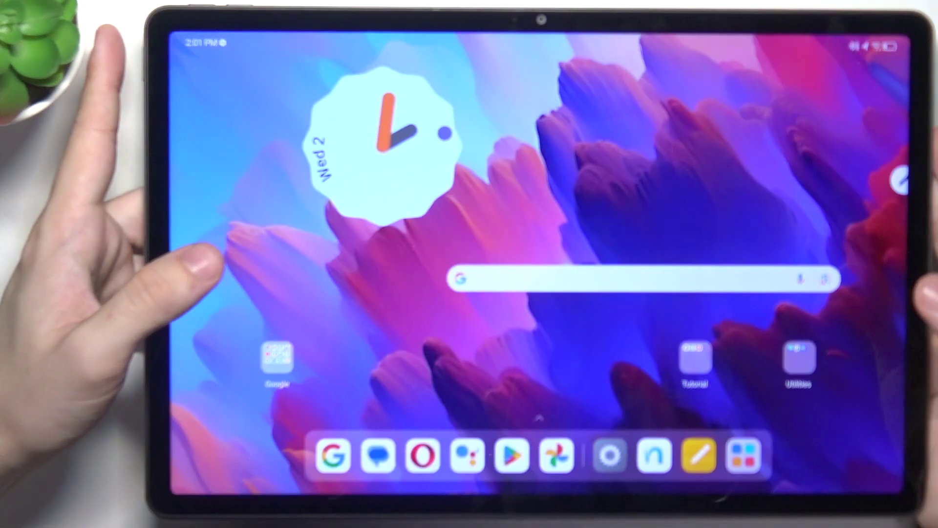